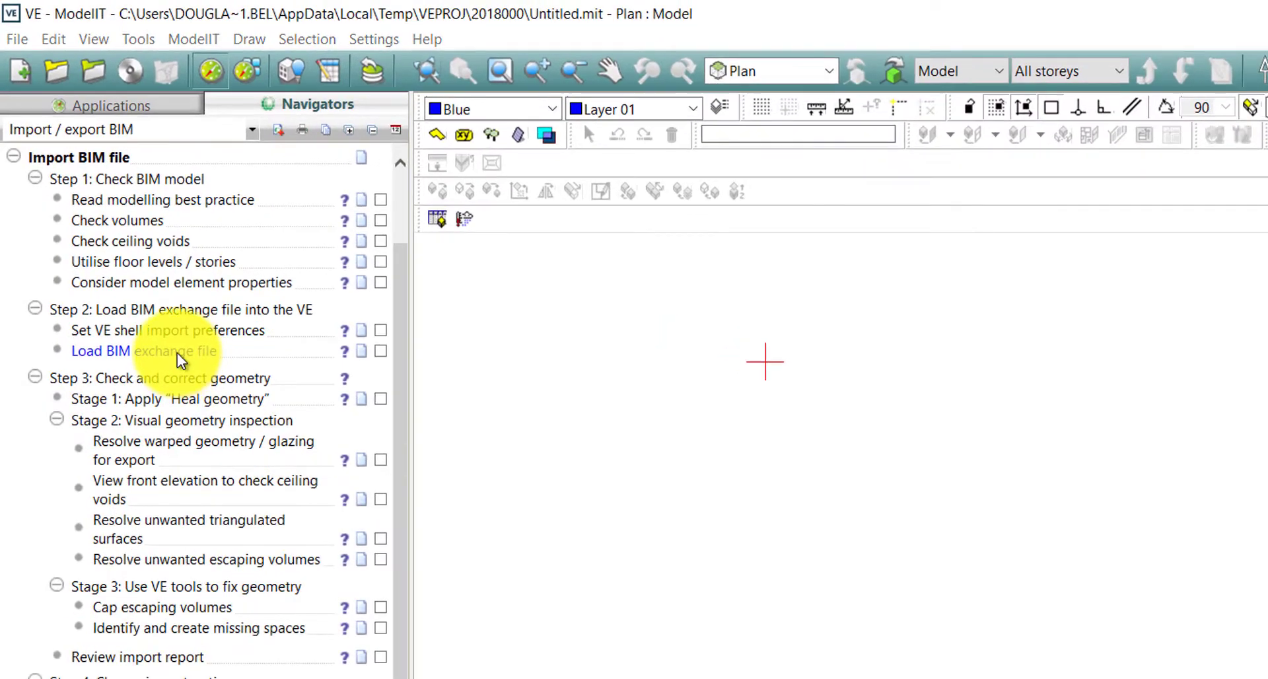
# - Load the Helix Building gbXML file into Quarantine and orbit it into a 3-D axonometric view
pyautogui.click(177, 352)
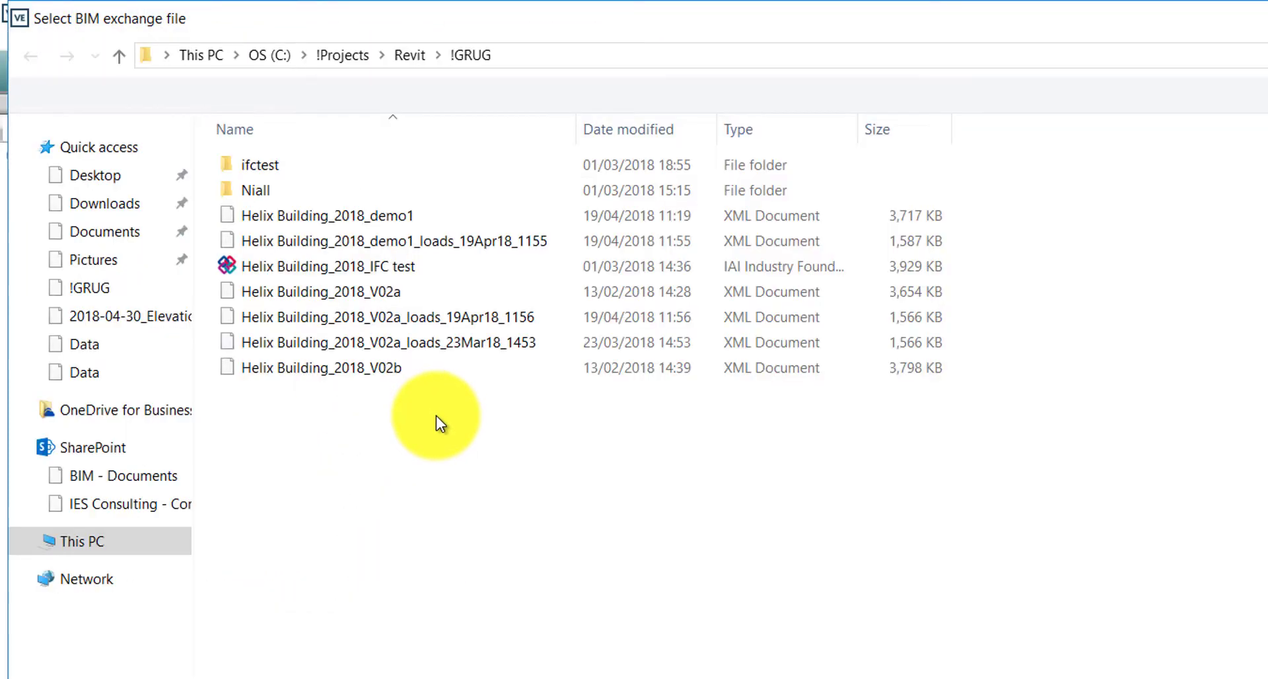
pyautogui.doubleClick(349, 366)
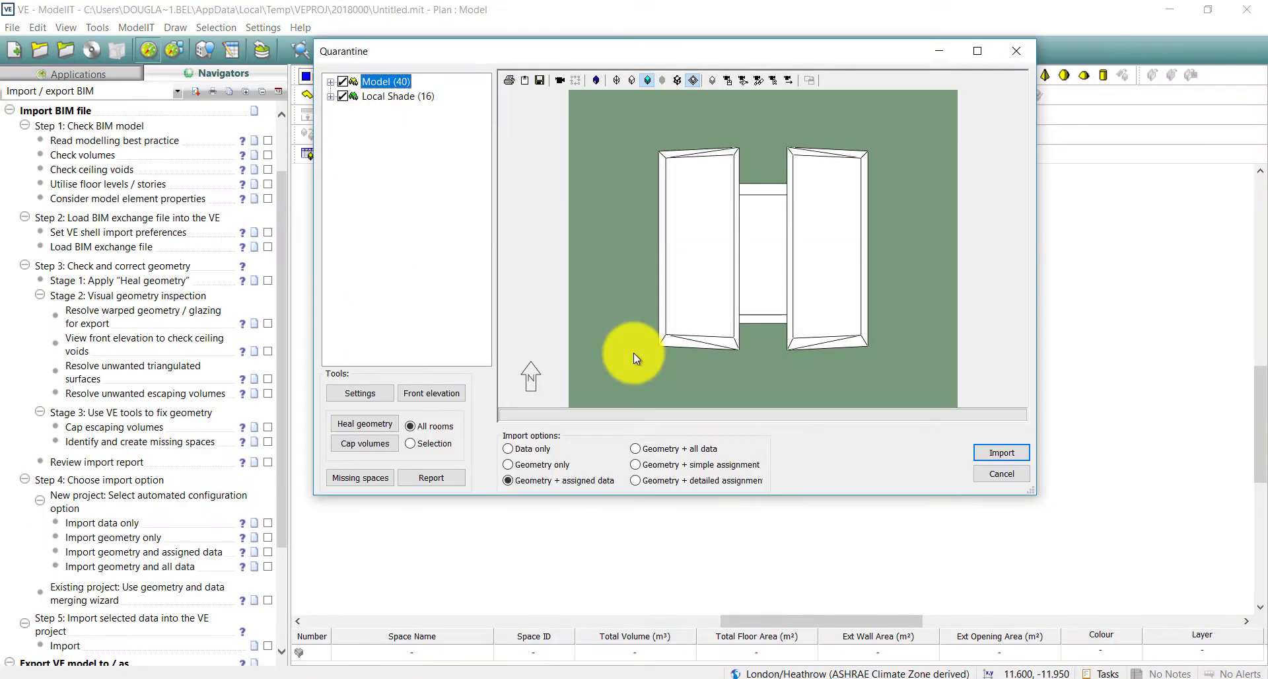
pyautogui.moveTo(707, 357); pyautogui.dragTo(601, 264)
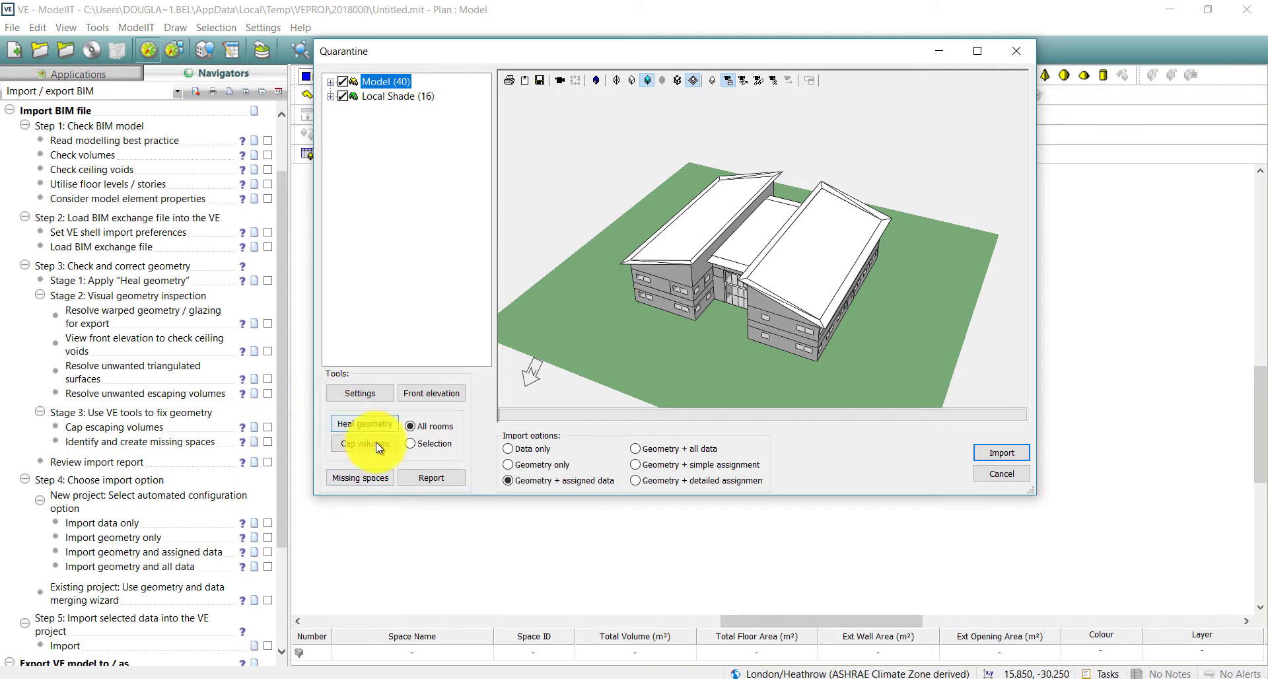
# - Import the model with Geometry + detailed assignment, then review and close the BIM Import Report
pyautogui.click(539, 464)
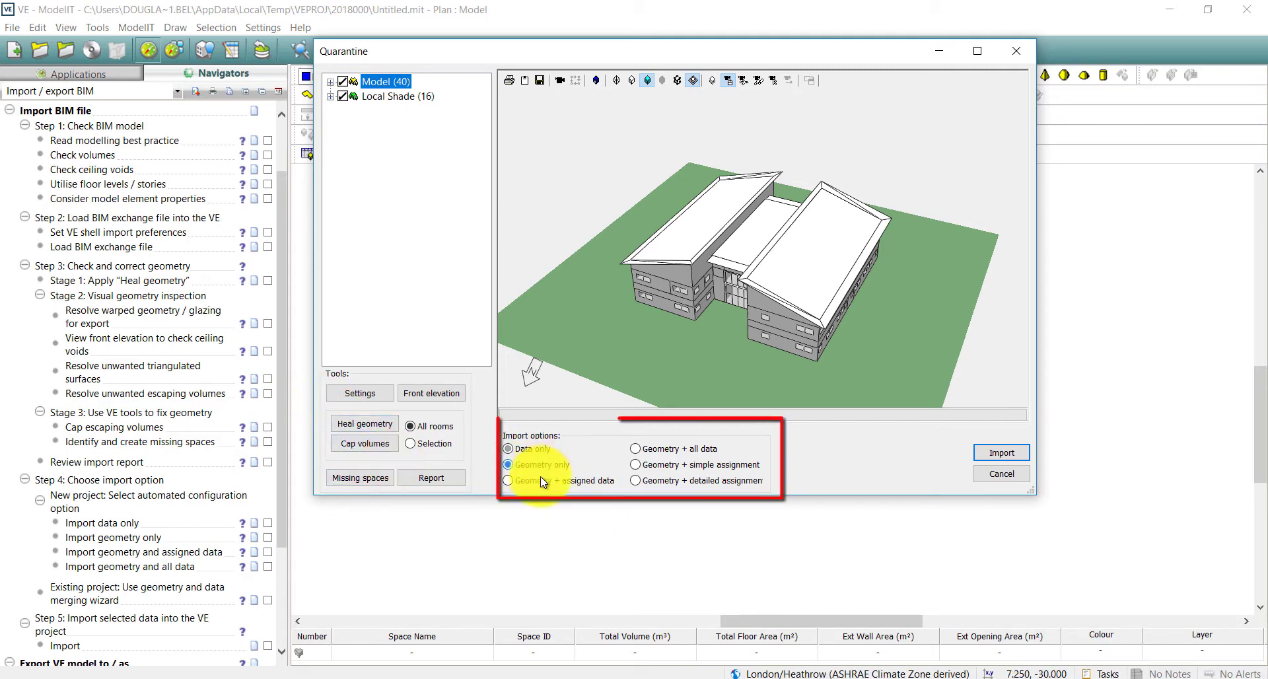
pyautogui.click(679, 450)
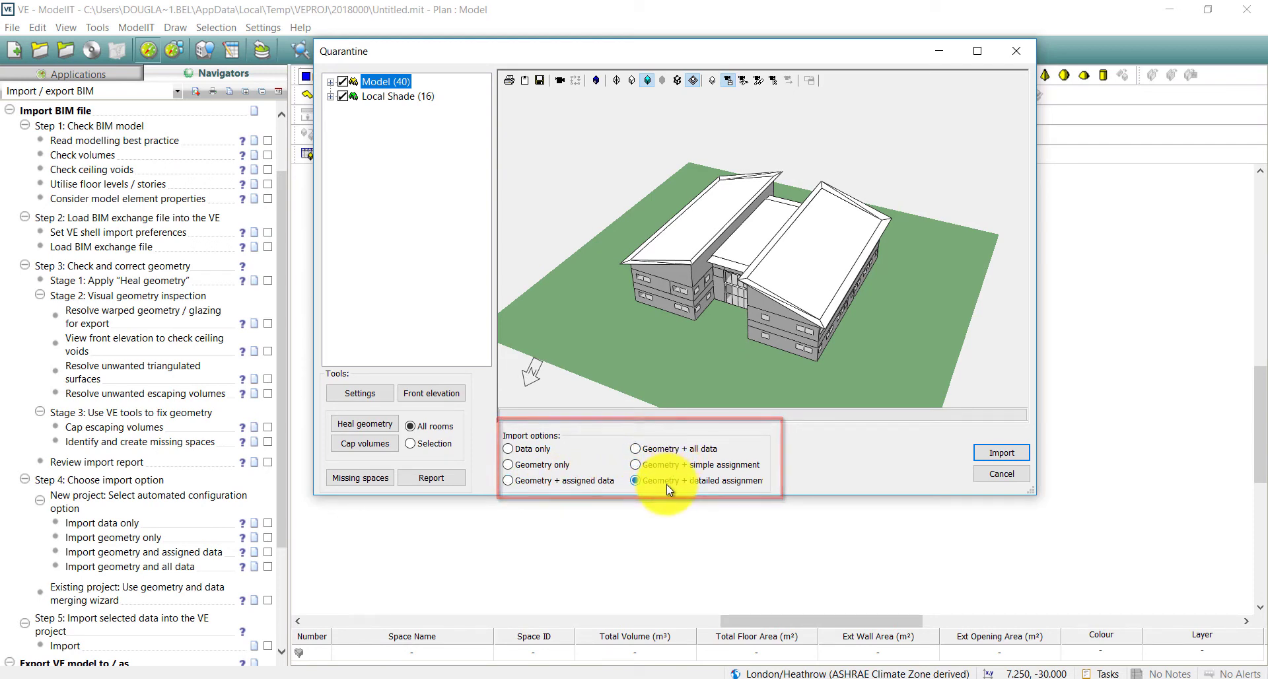
pyautogui.click(667, 483)
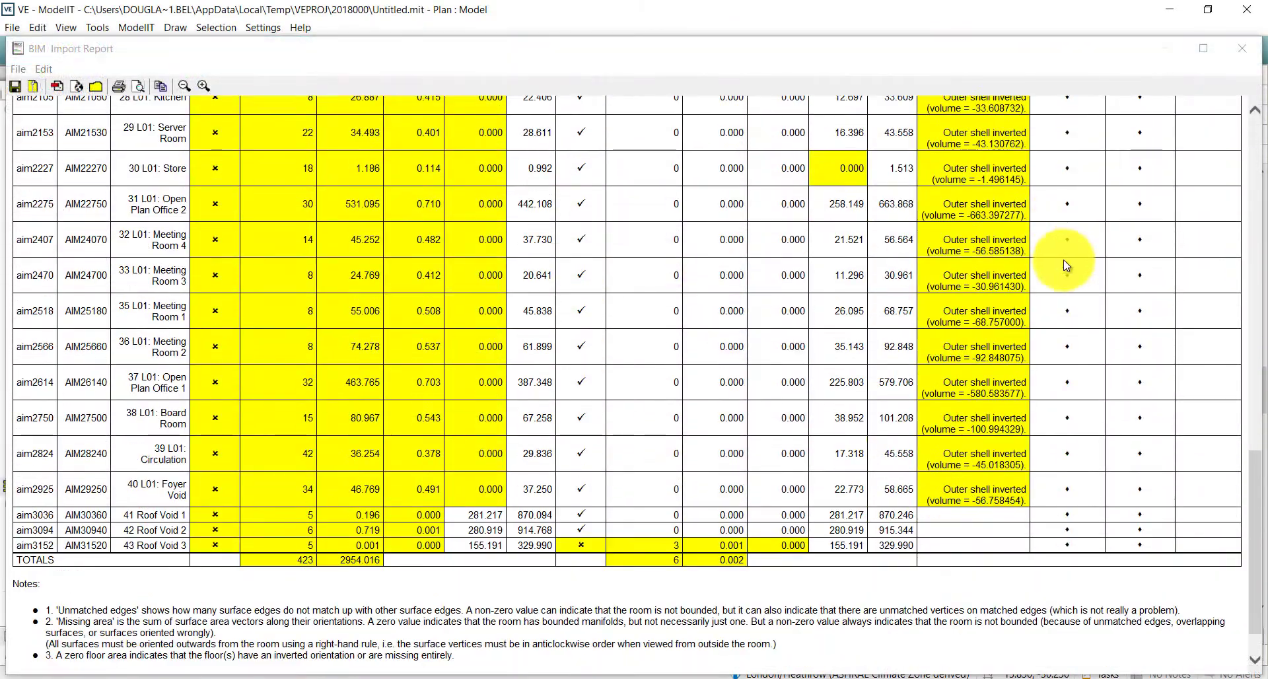
pyautogui.scroll(15, 1063, 259)
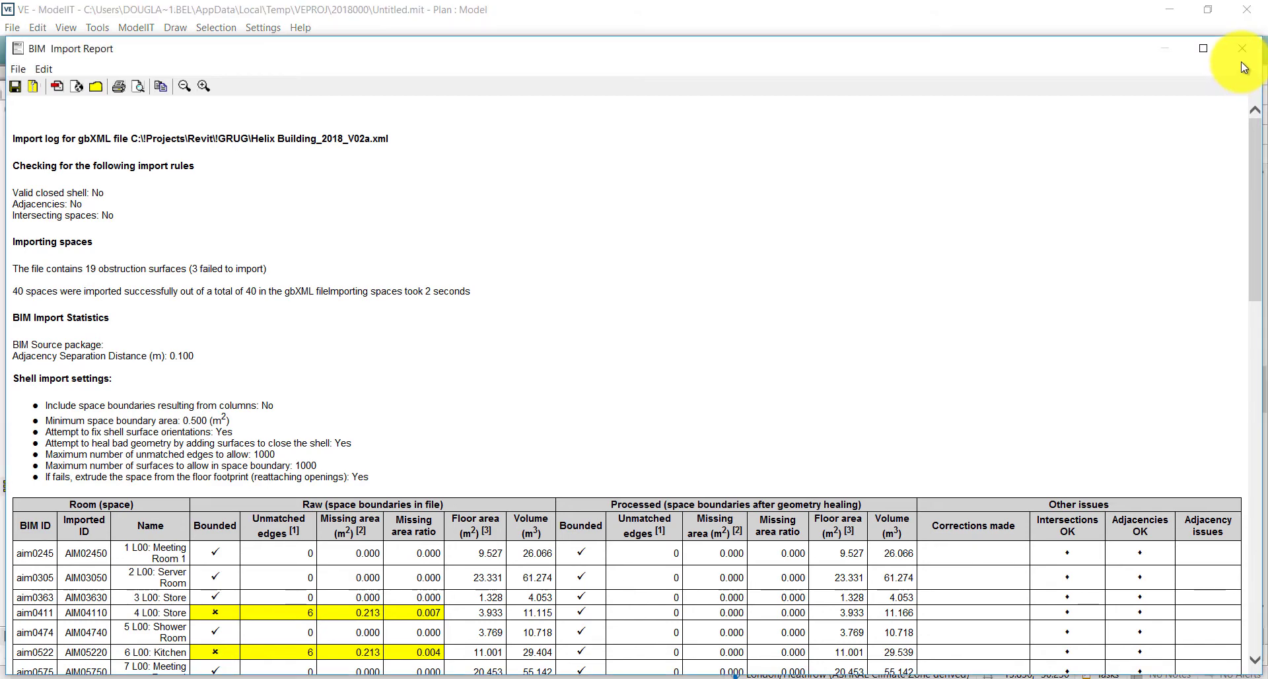
pyautogui.click(1242, 51)
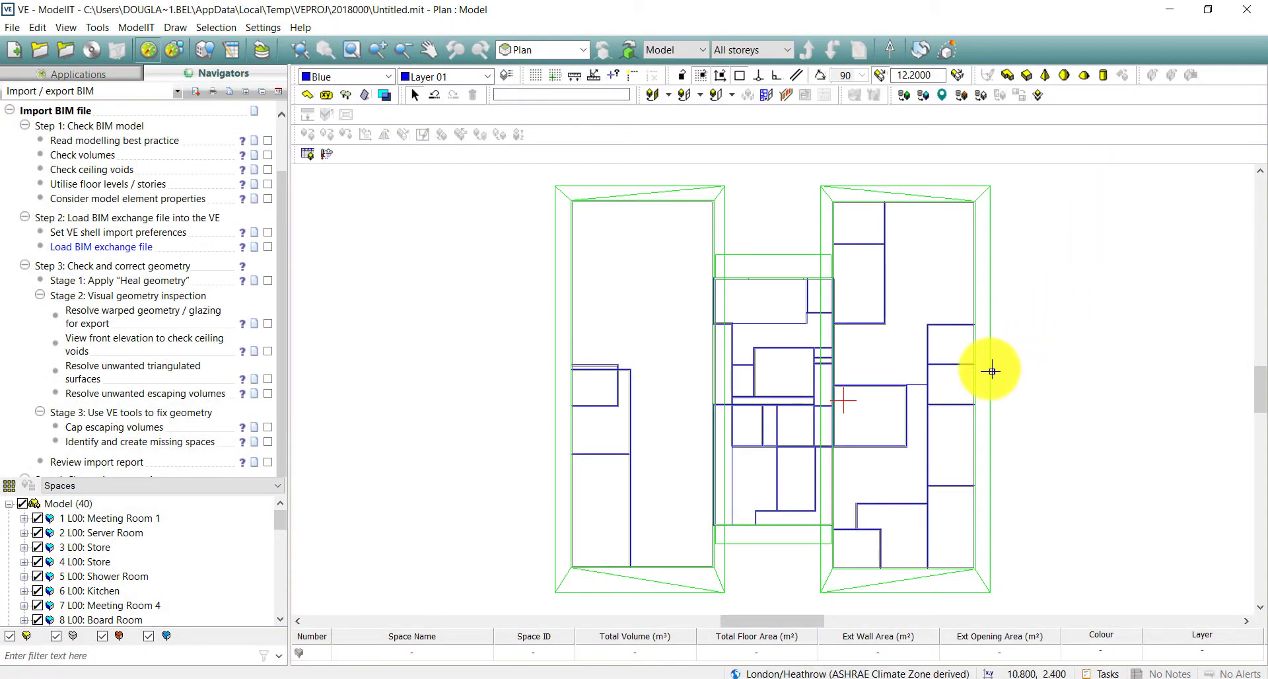
# - In axonometric view, open the Space Data for room 19 L00: Open Plan Office 1
pyautogui.press('a')
pyautogui.click(987, 372)
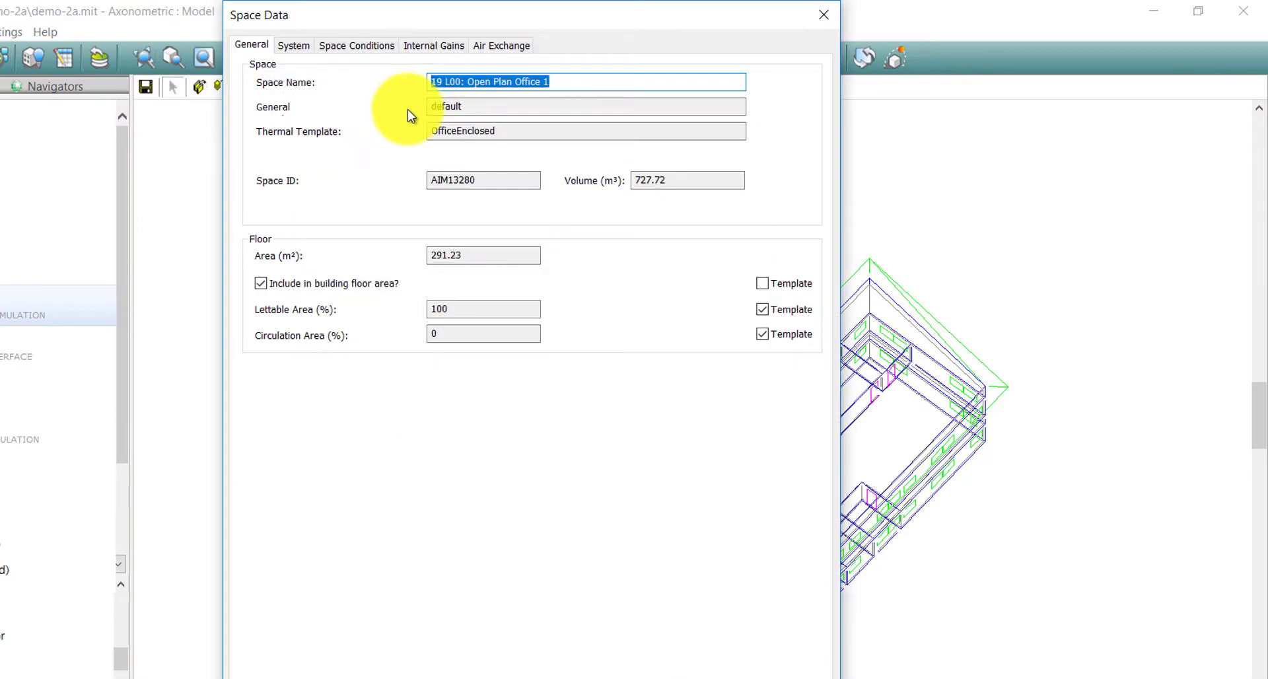
# - Check the 11.40 kW heating and 26.67 kW cooling unit sizes, then show the Import / export BIM navigator
pyautogui.click(293, 45)
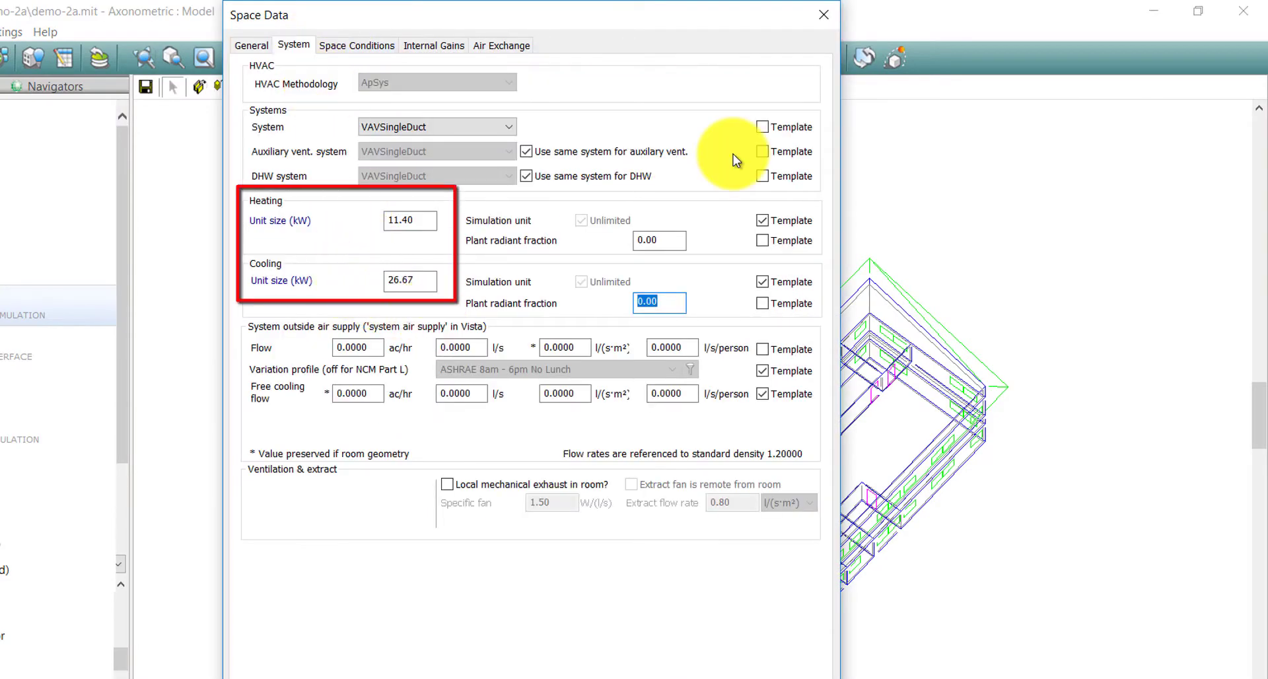
pyautogui.click(824, 14)
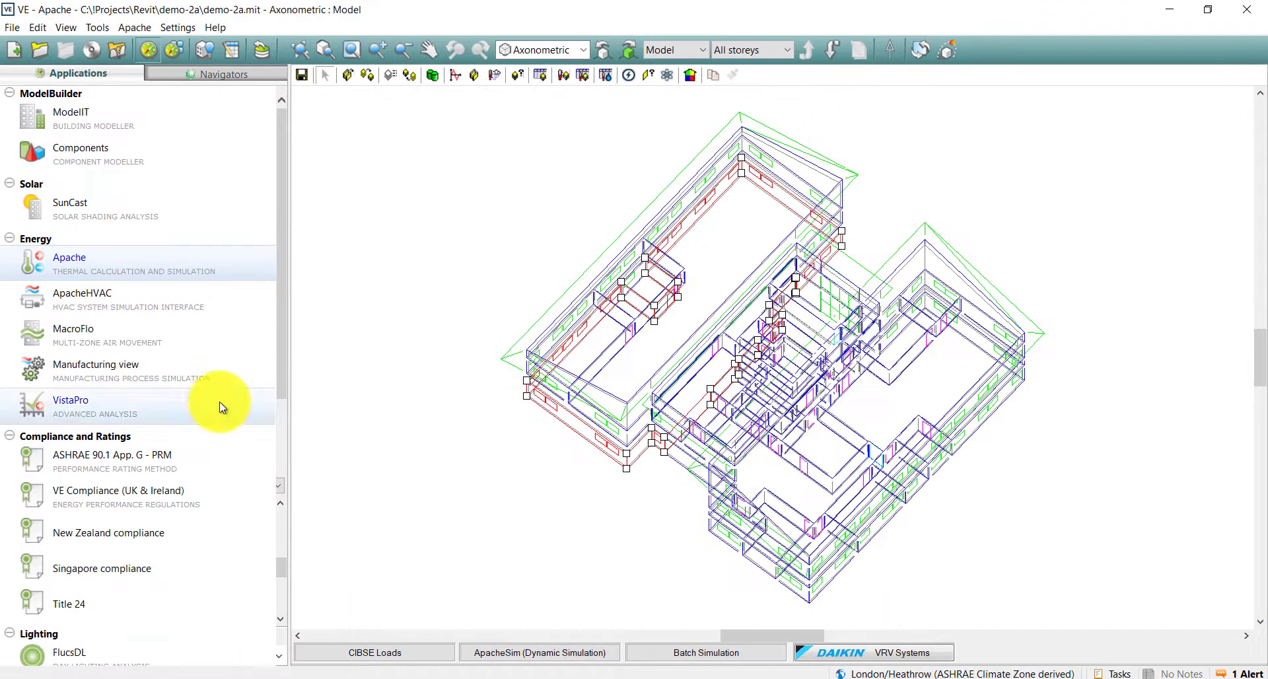
pyautogui.click(197, 74)
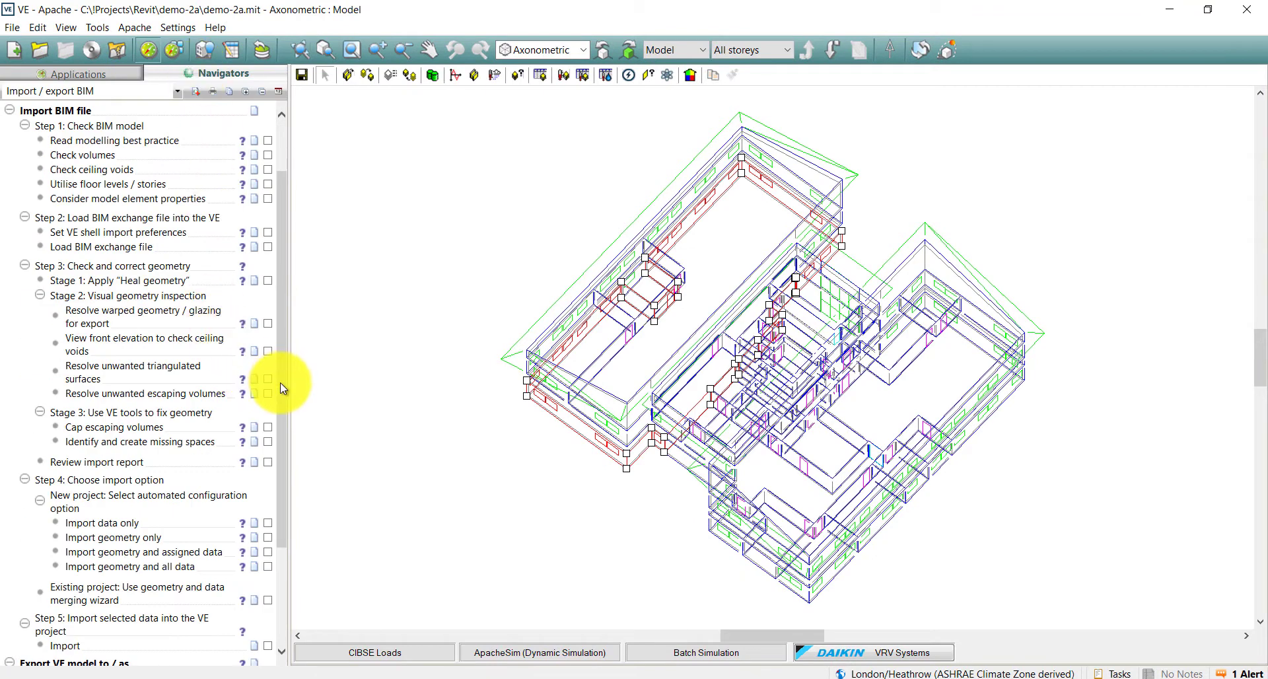
pyautogui.moveTo(280, 382); pyautogui.dragTo(271, 496)
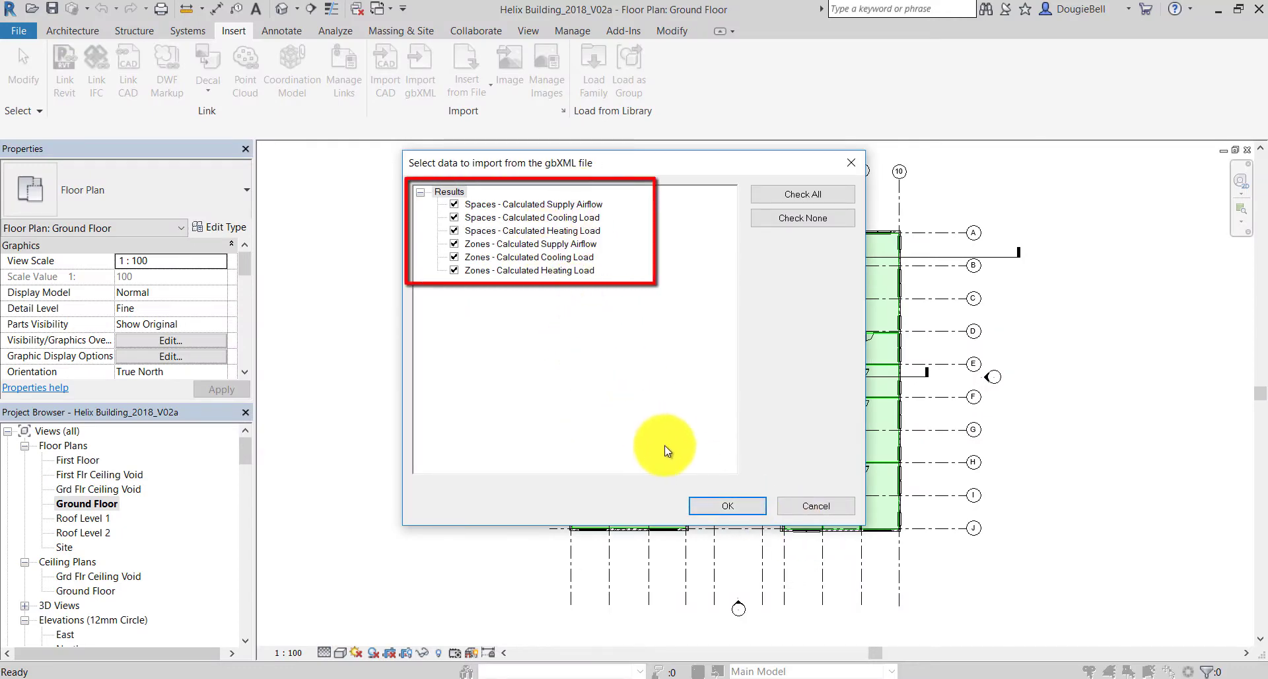
# - Import all space and zone load results into Revit and select the Open Plan Office space to check its loads
pyautogui.click(738, 502)
pyautogui.click(625, 394)
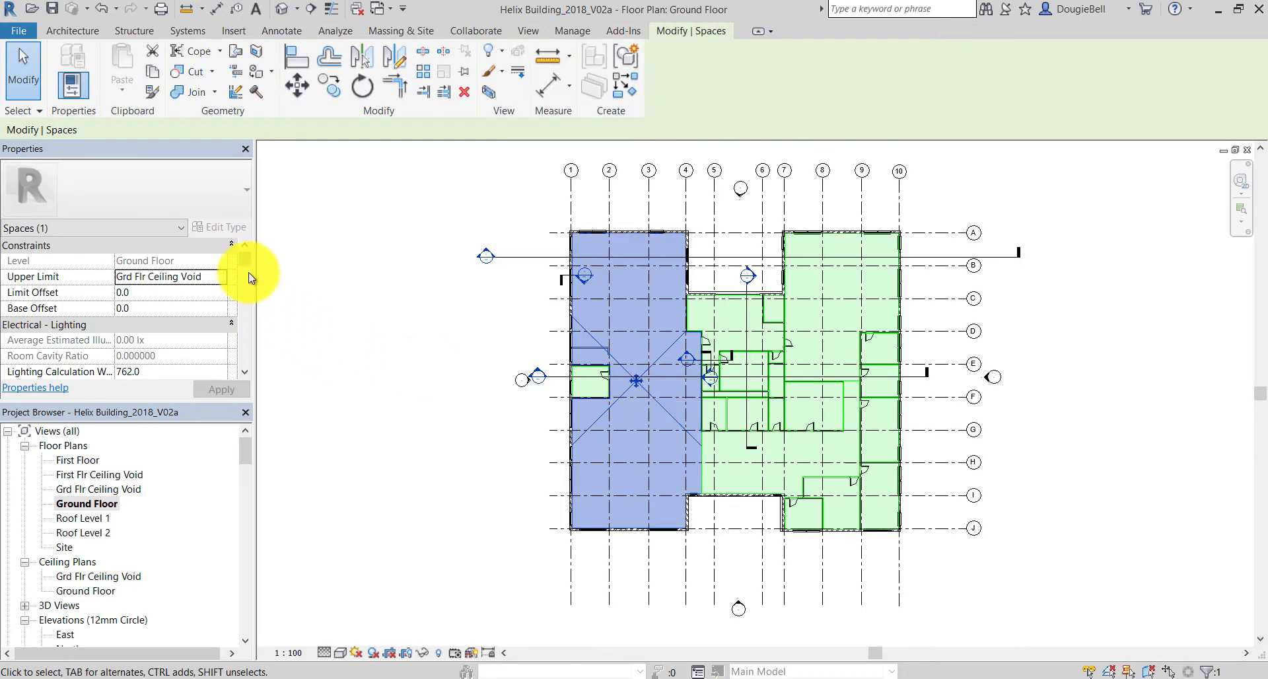
pyautogui.moveTo(248, 272); pyautogui.dragTo(240, 356)
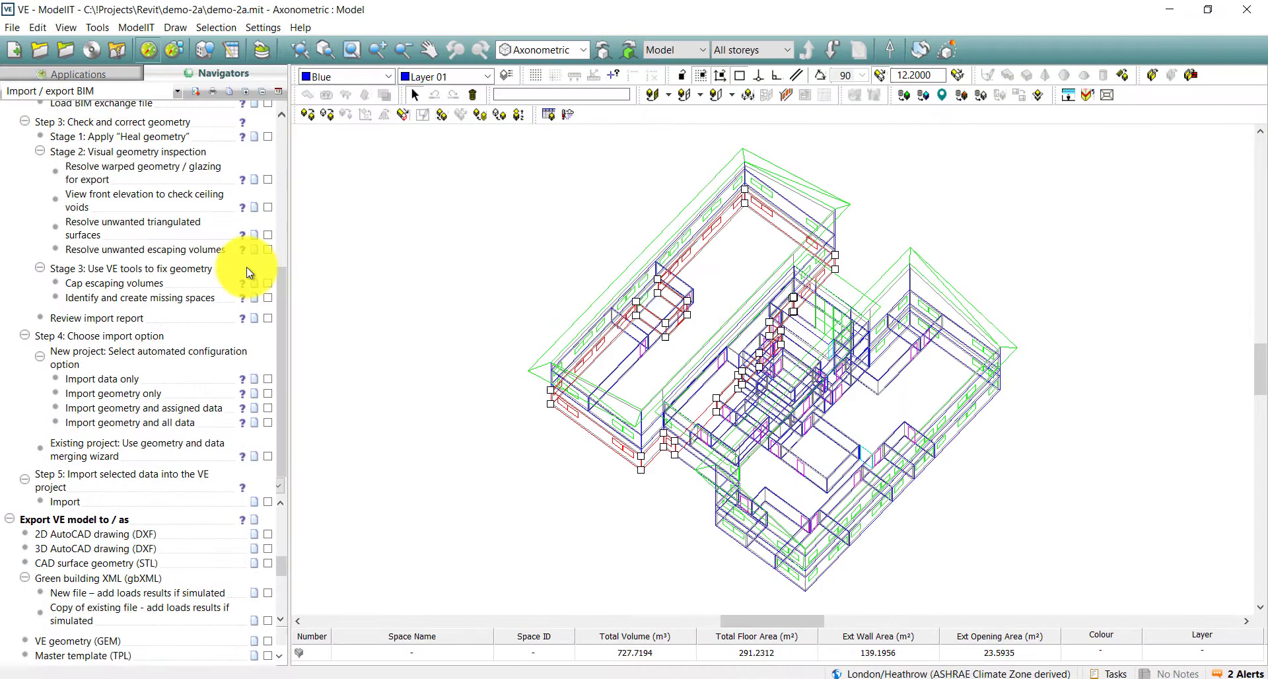
# - Bring the updated gbXML exchange file into Quarantine from the Import / export BIM navigator
pyautogui.moveTo(282, 318); pyautogui.dragTo(283, 159)
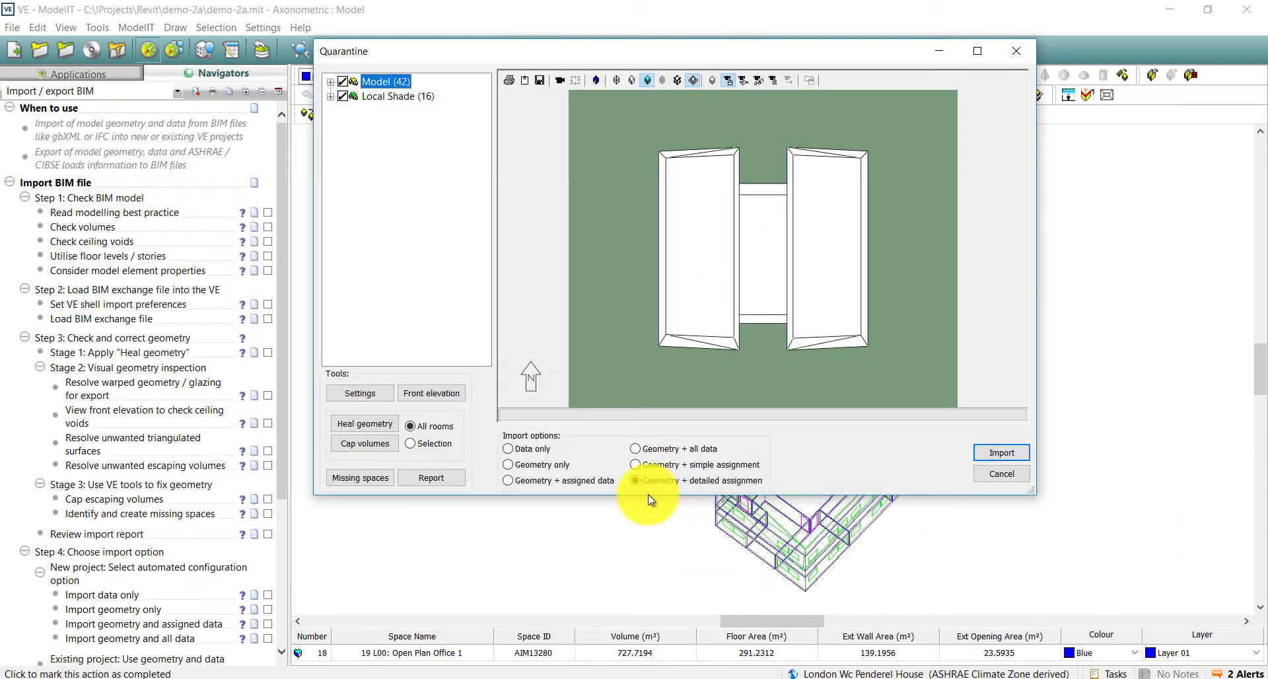
# - In Advanced Import, tick spaces 44, 45 and 19 L00: Open Plan Office 1 for import
pyautogui.click(1000, 453)
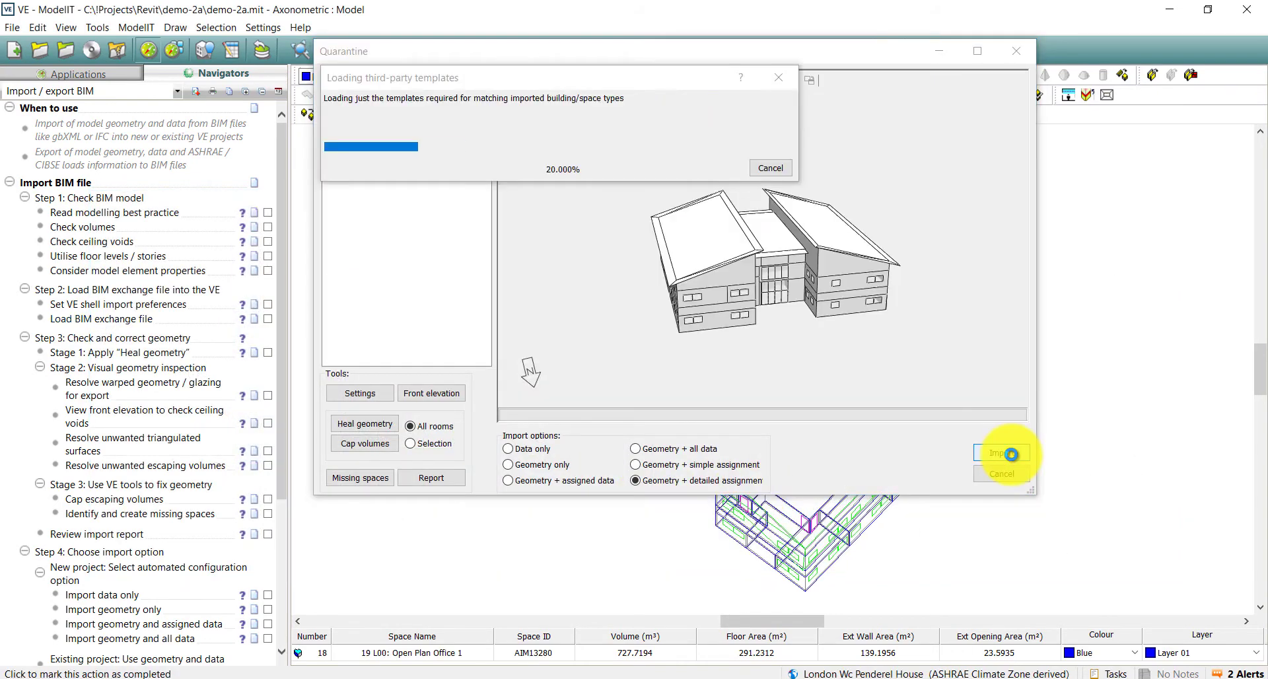
pyautogui.scroll(-4, 537, 271)
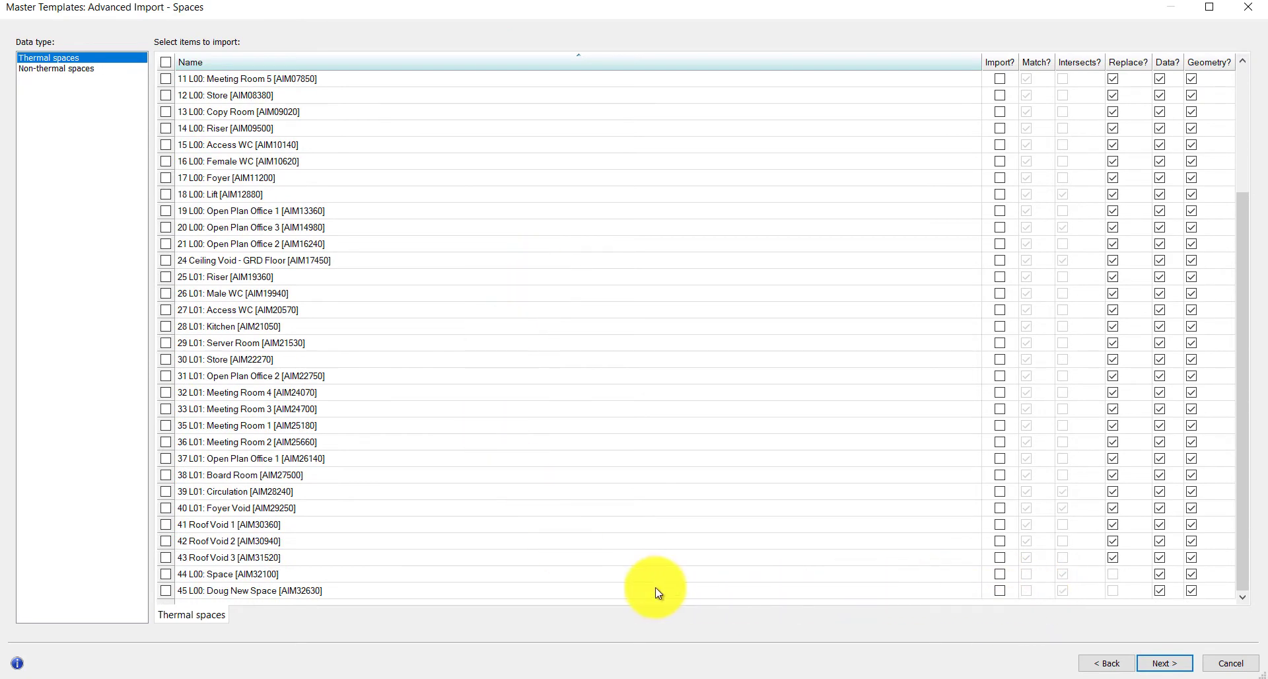
pyautogui.click(165, 574)
pyautogui.keyDown('shift'); pyautogui.click(166, 591); pyautogui.keyUp('shift')
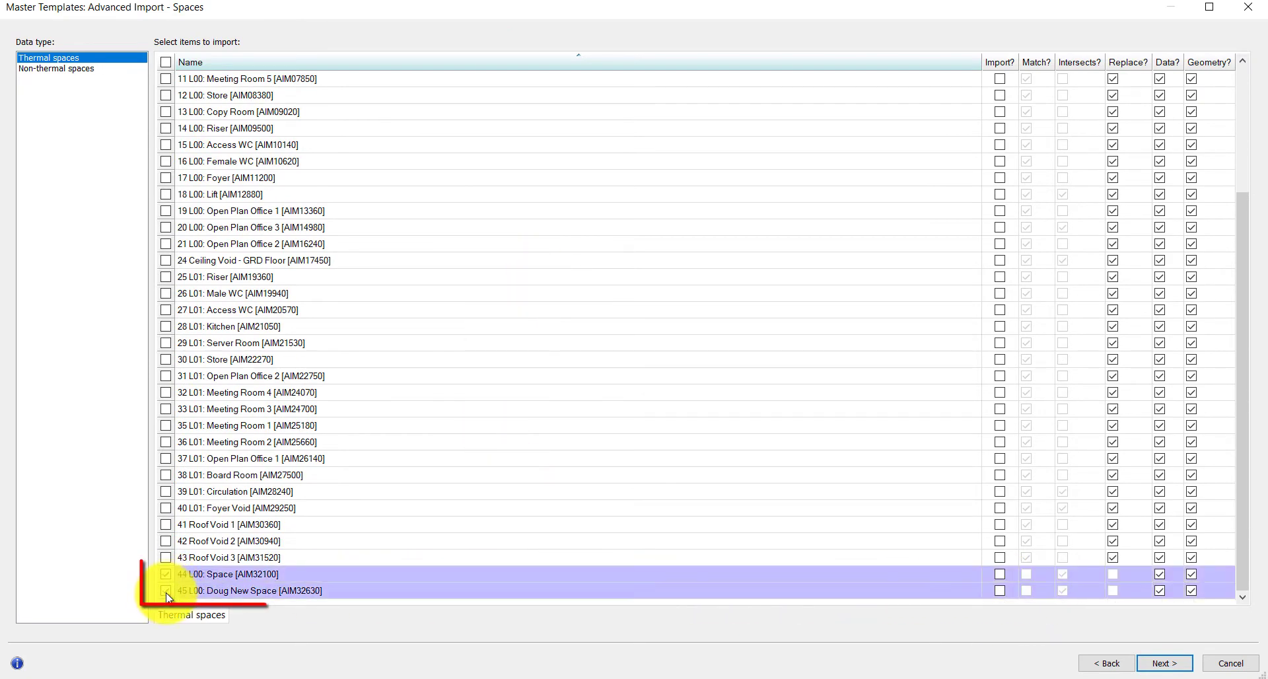
pyautogui.click(1000, 591)
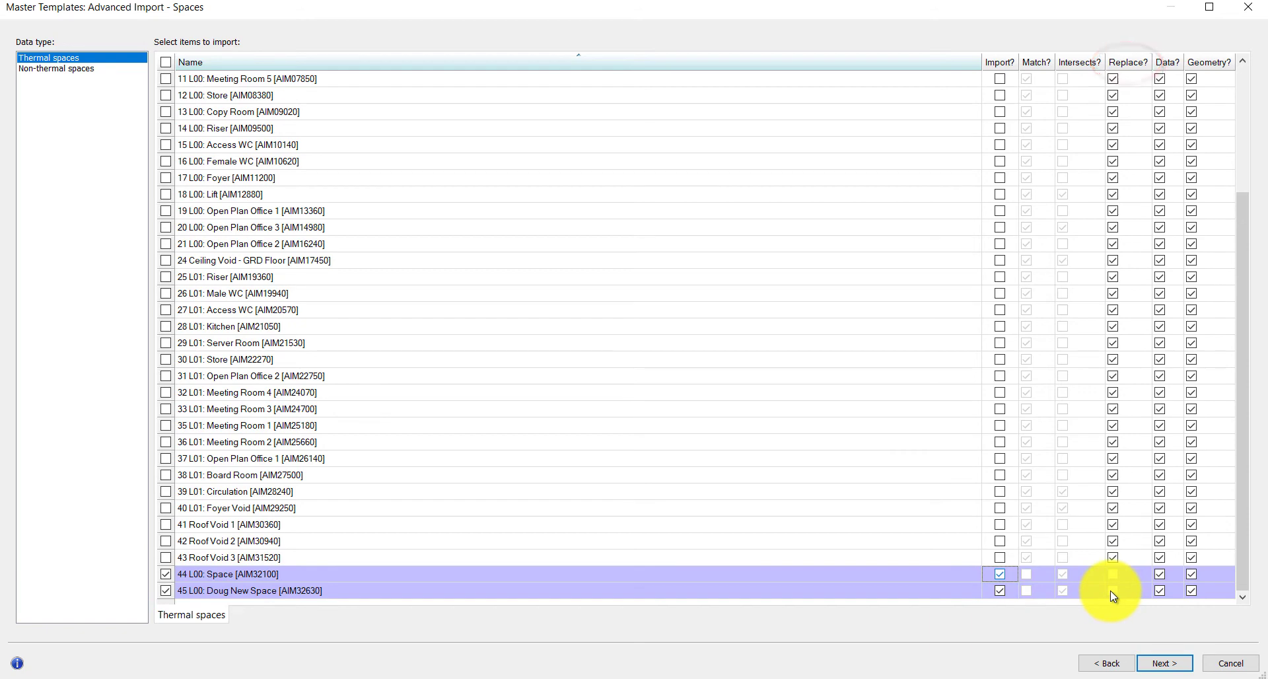
pyautogui.scroll(1, 454, 410)
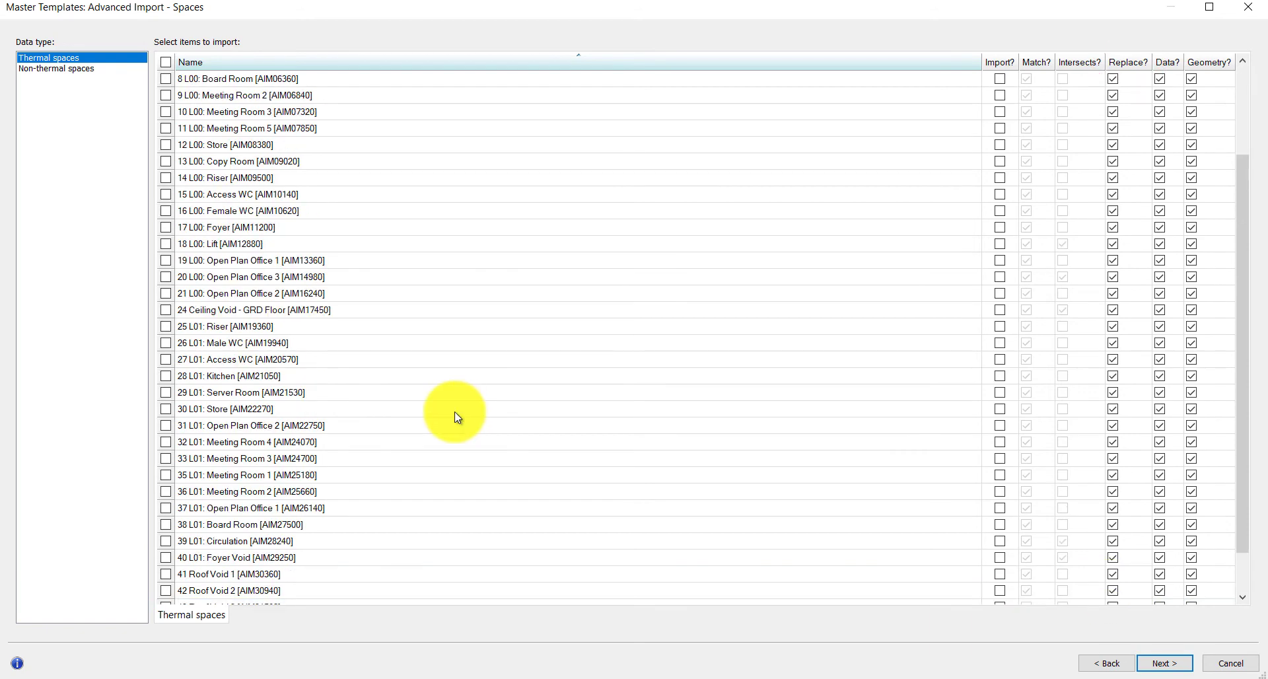
pyautogui.click(165, 260)
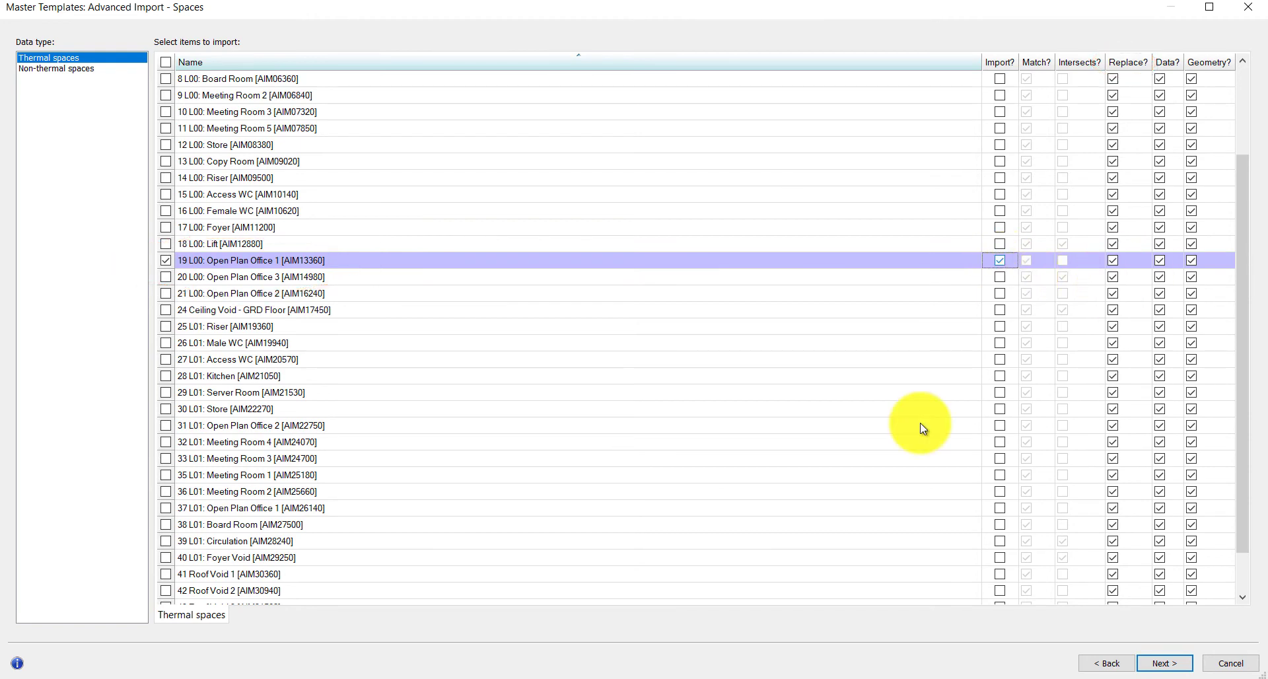
# - Step through the Templates and Constructions pages and finish the import
pyautogui.click(1173, 671)
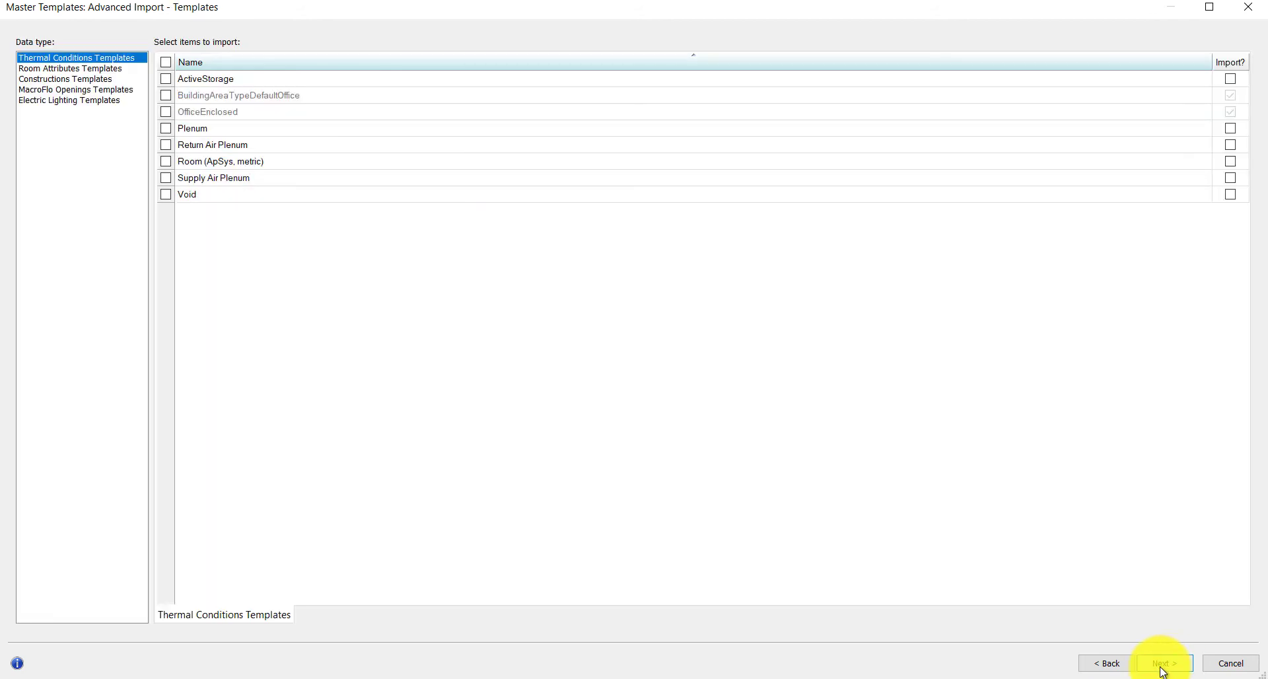
pyautogui.click(1164, 668)
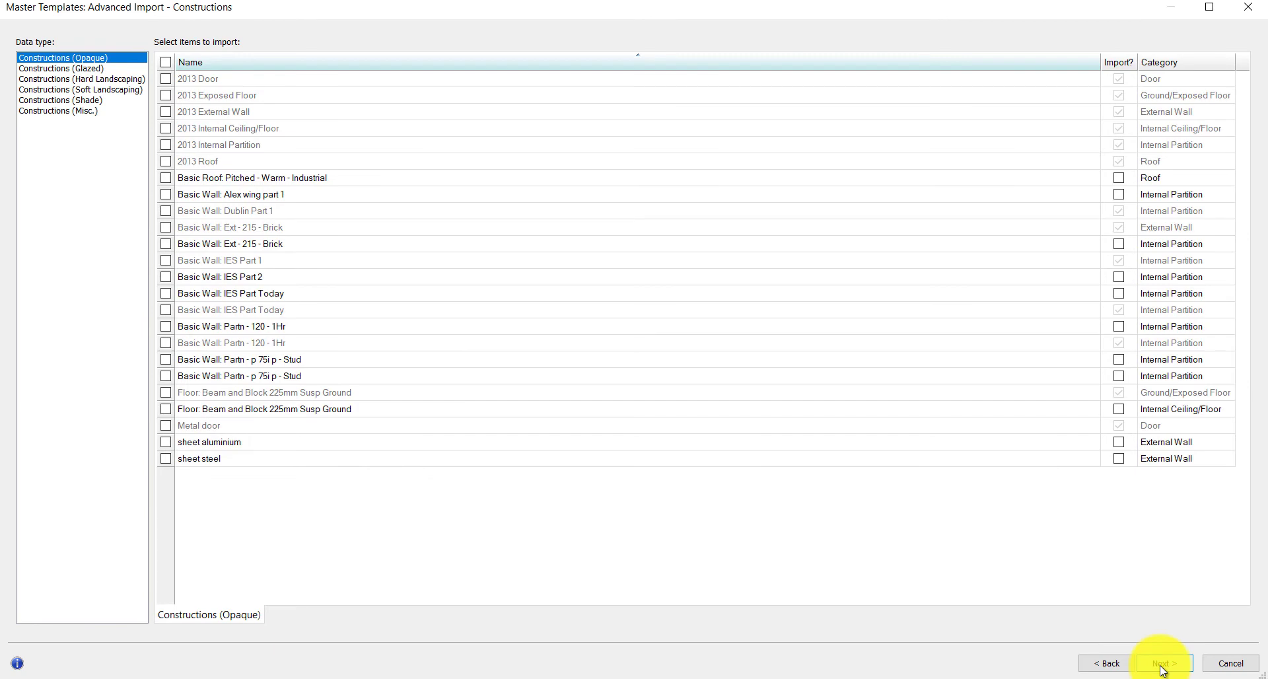
pyautogui.click(1163, 668)
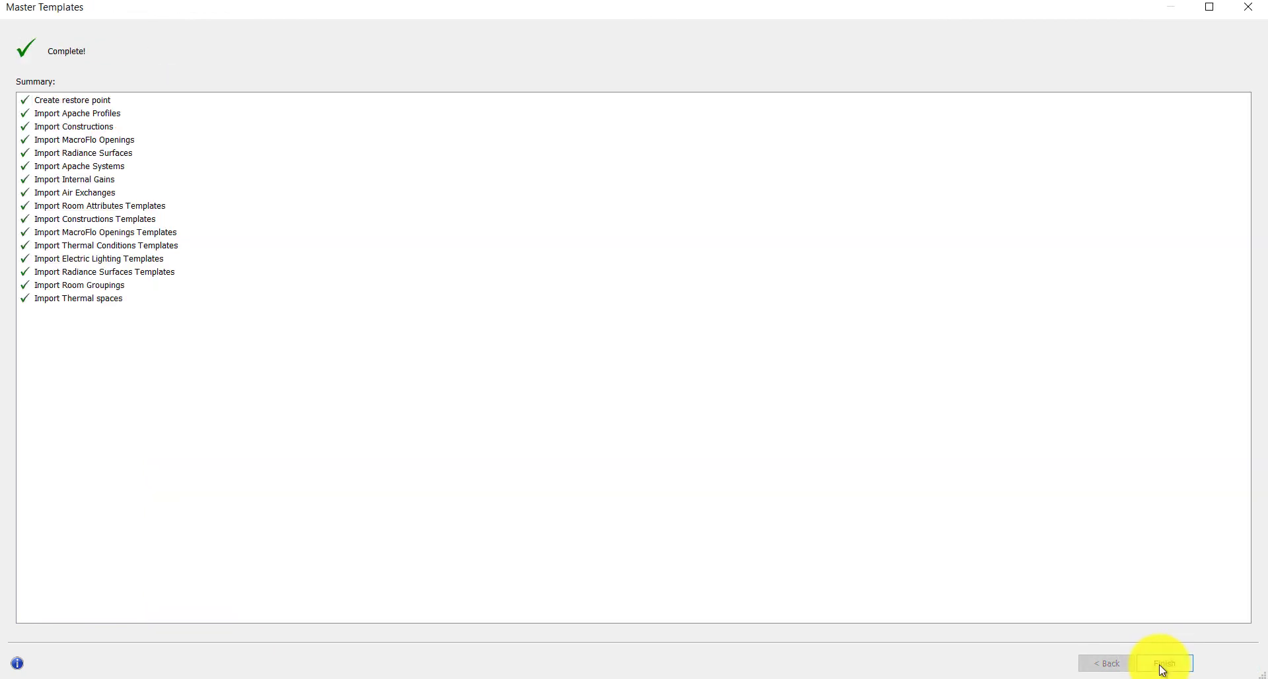
pyautogui.click(1164, 663)
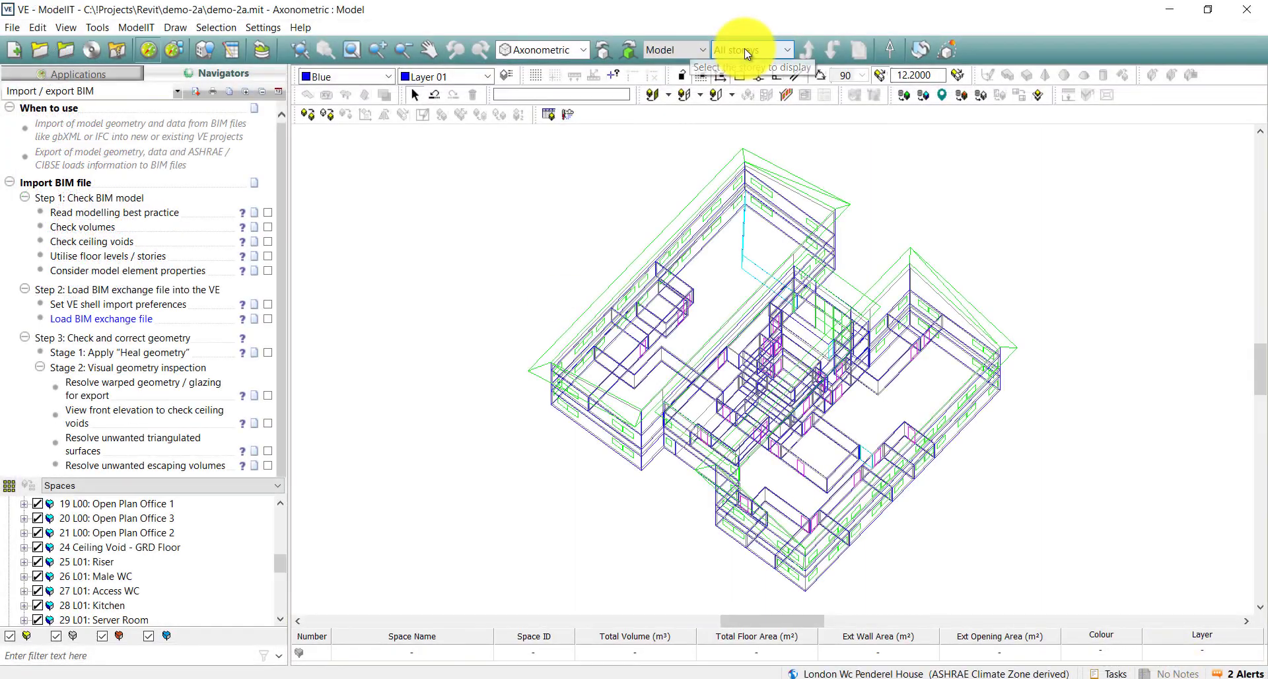
# - Display storey 0: 0.275m only and select new spaces 45 L00: Doug New Space and 44 L00: Space
pyautogui.click(745, 50)
pyautogui.click(744, 80)
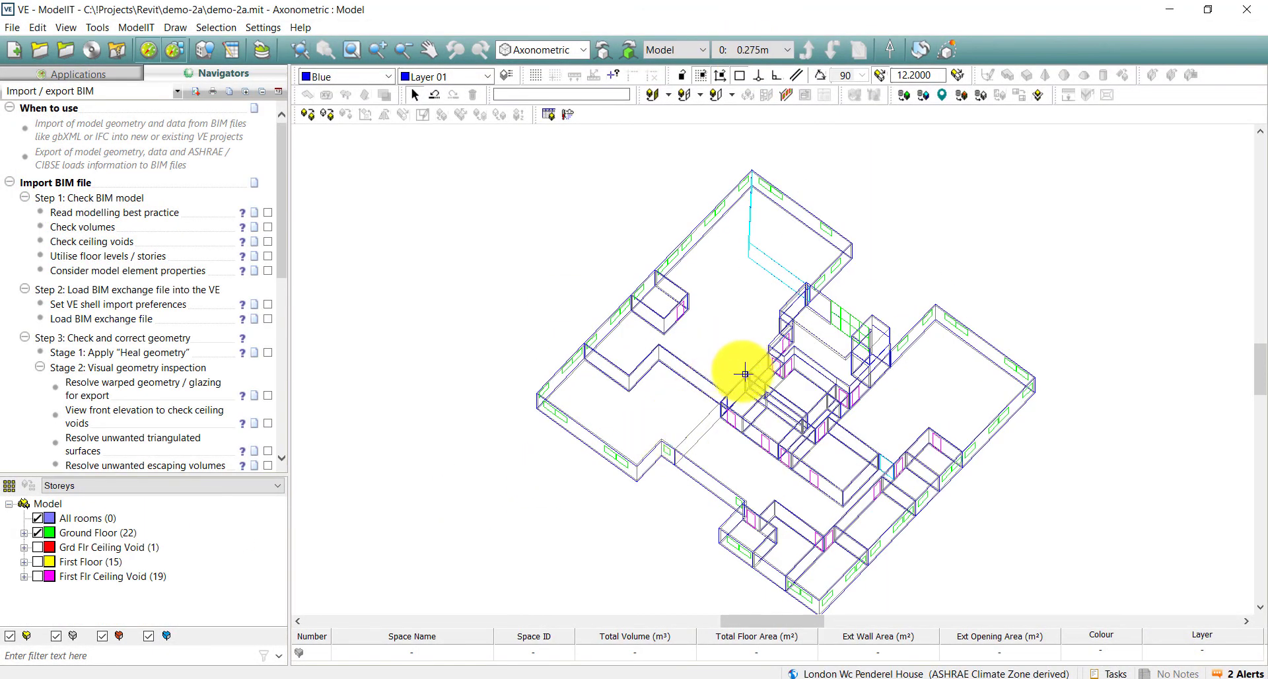
pyautogui.click(663, 405)
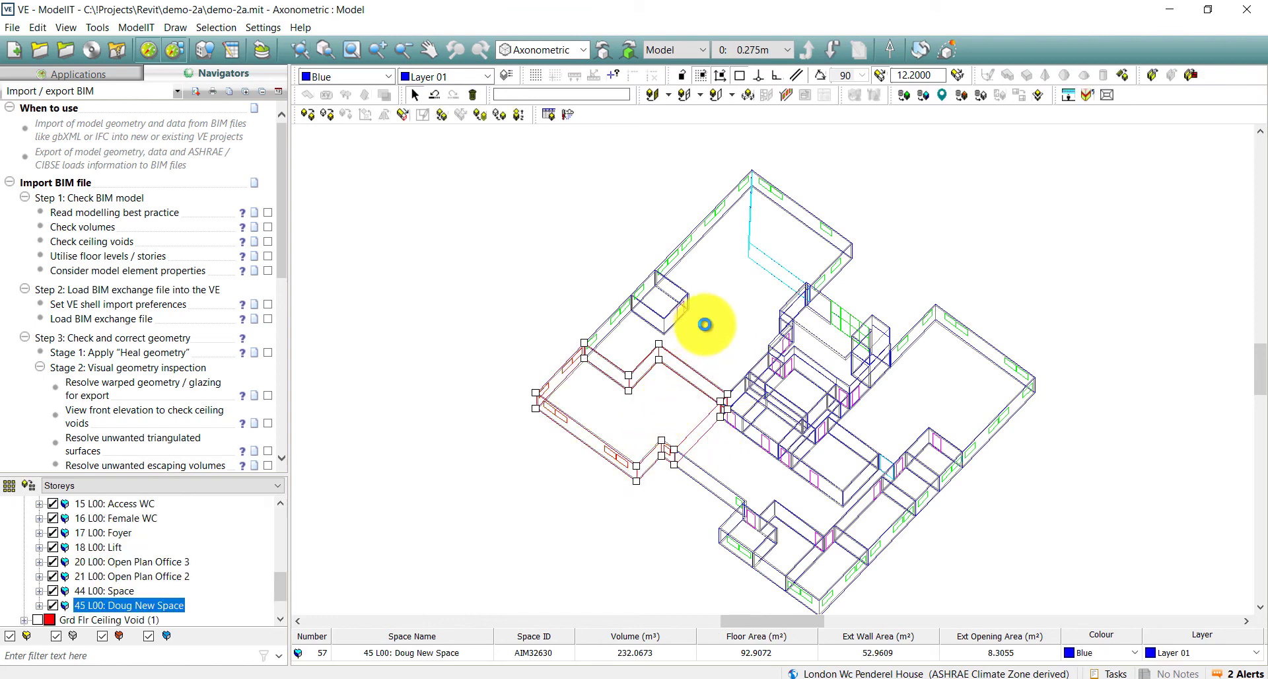
pyautogui.click(796, 258)
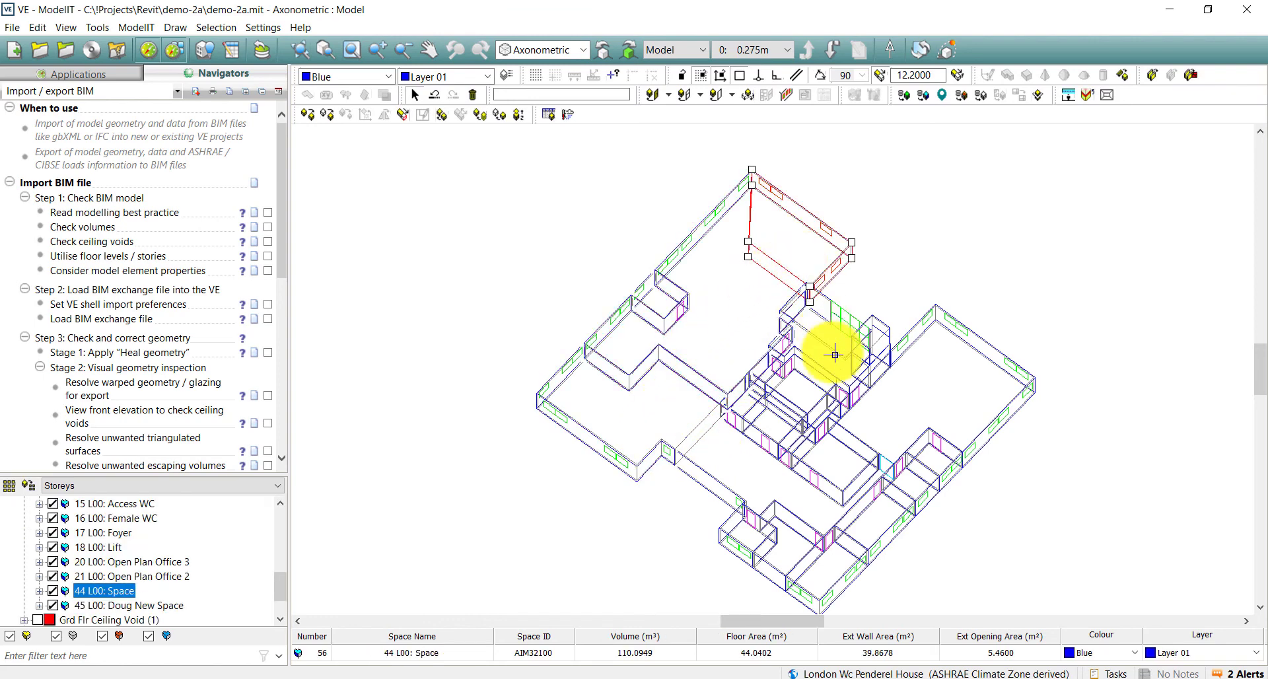